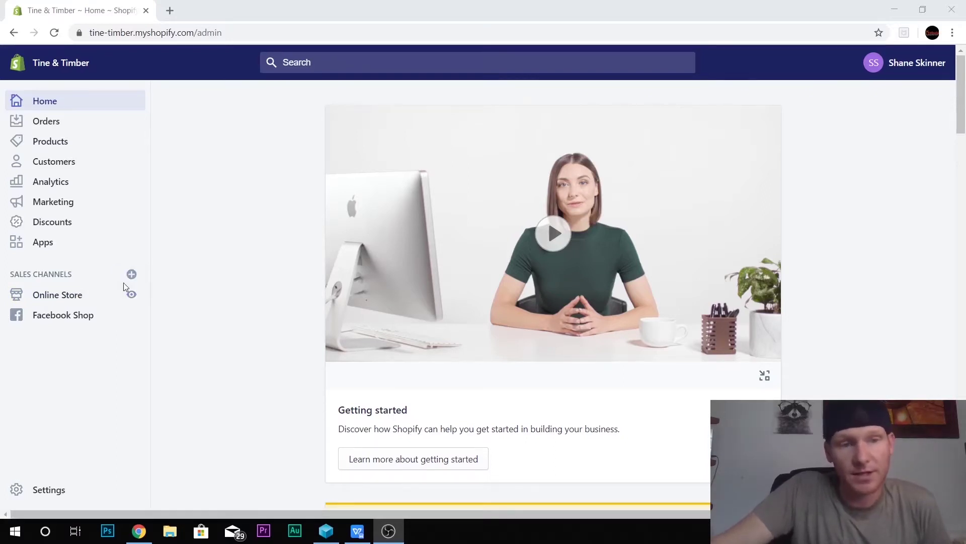
Step: Browse the list of available sales channels and close it without adding one
{"action": "left_click", "coordinate": [130, 276]}
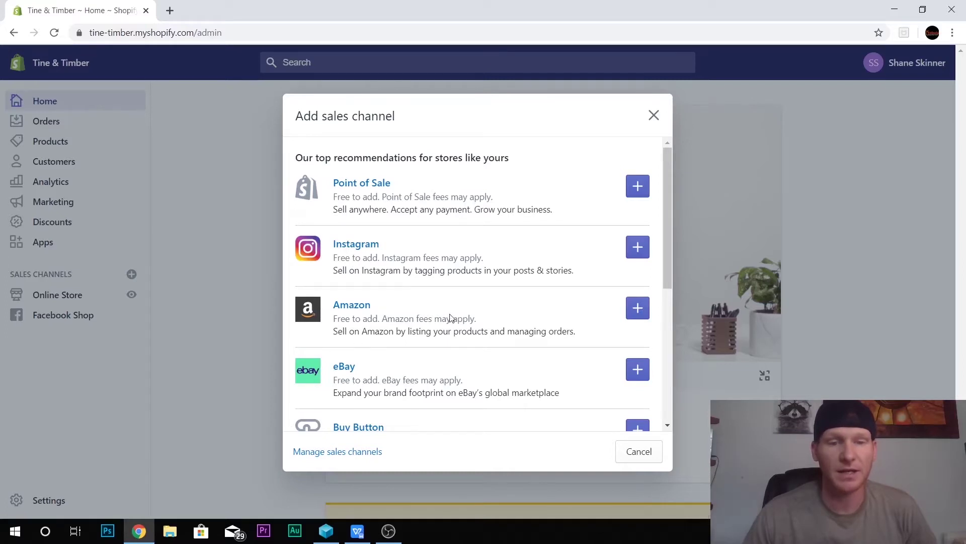
{"action": "scroll", "coordinate": [451, 317], "scroll_direction": "down", "scroll_amount": 3}
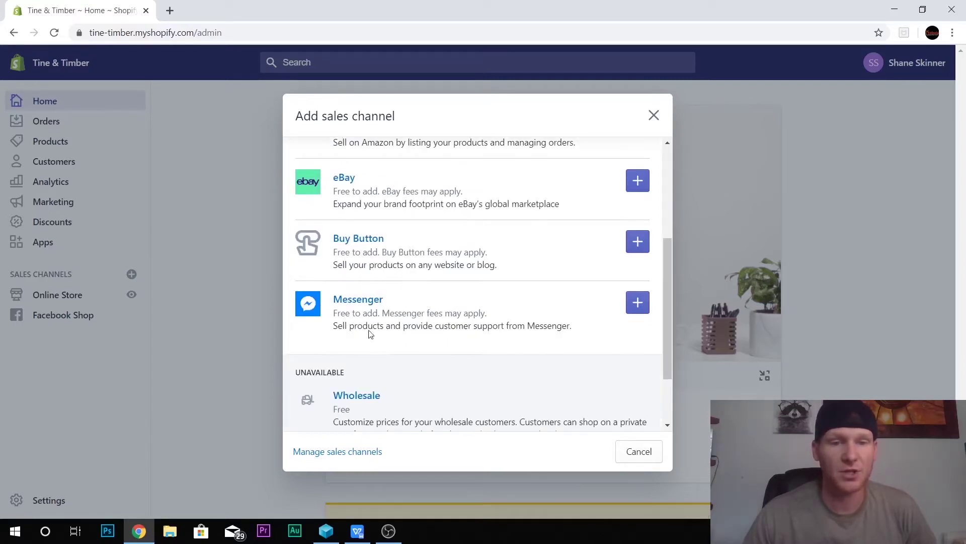
{"action": "scroll", "coordinate": [398, 325], "scroll_direction": "down", "scroll_amount": 2}
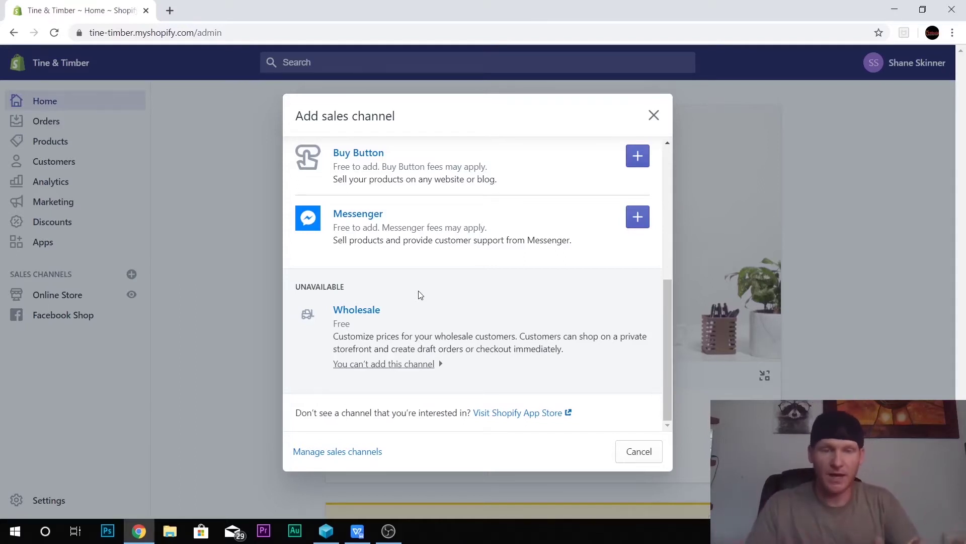
{"action": "scroll", "coordinate": [420, 294], "scroll_direction": "up", "scroll_amount": 5}
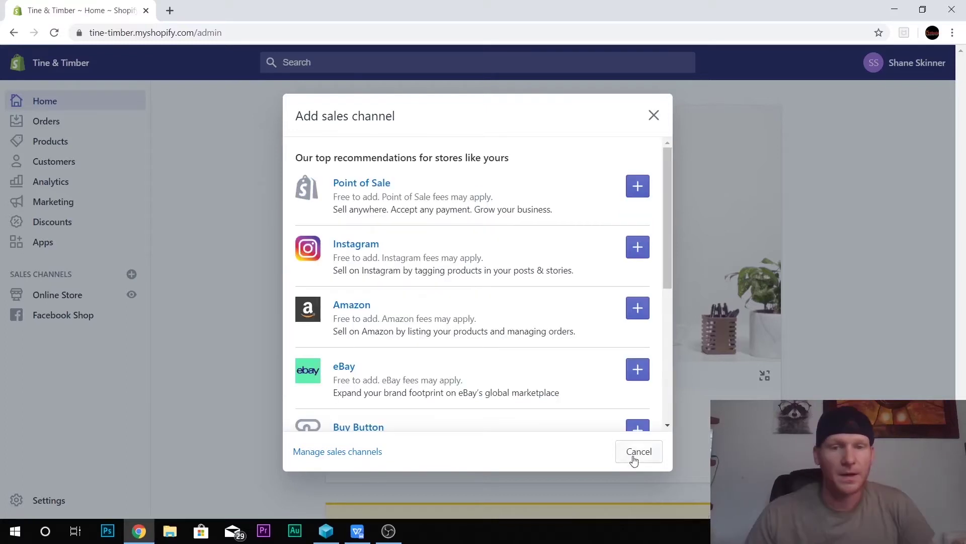
{"action": "left_click", "coordinate": [635, 452]}
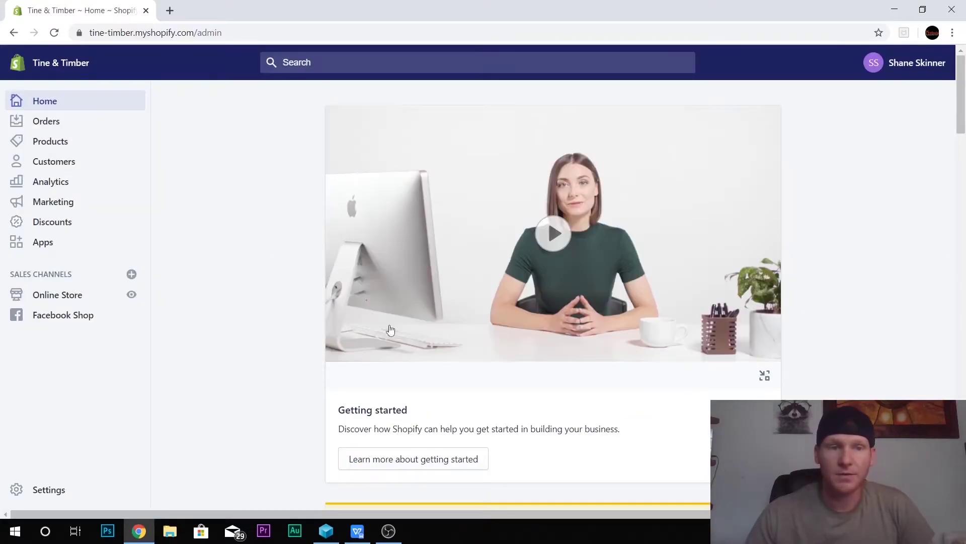
Step: Connect a Facebook account to Facebook Shop and grant access to the Tine & Timber page
{"action": "left_click", "coordinate": [67, 317]}
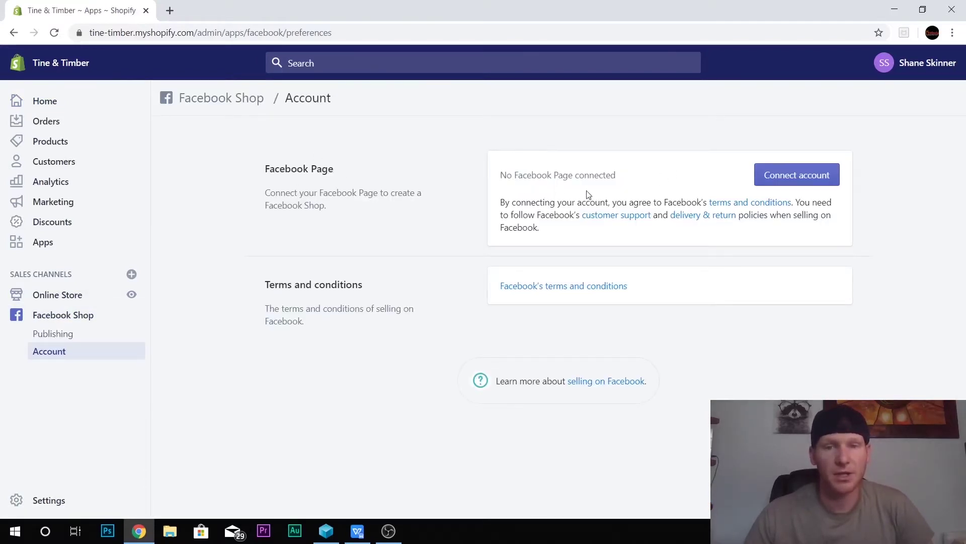
{"action": "left_click", "coordinate": [792, 175]}
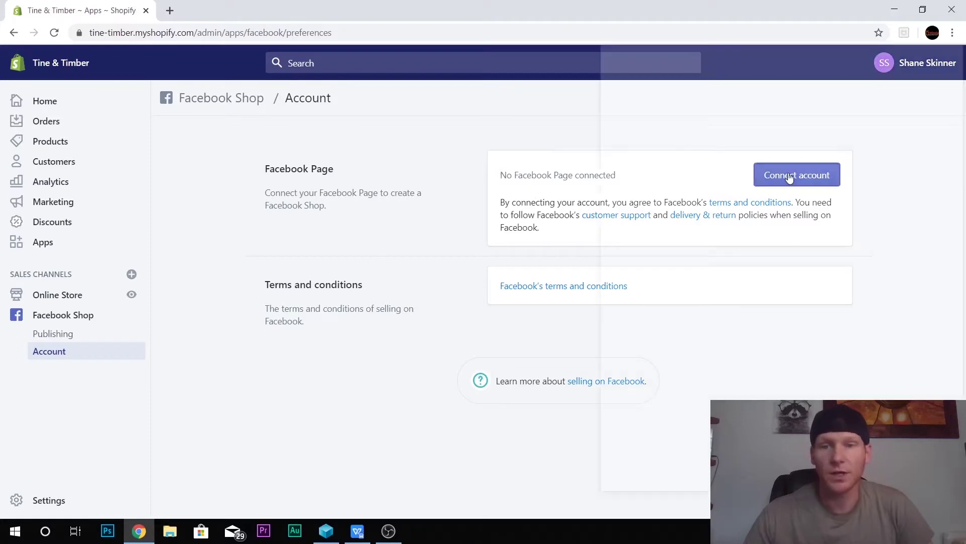
{"action": "left_click_drag", "start_coordinate": [791, 47], "coordinate": [540, 49]}
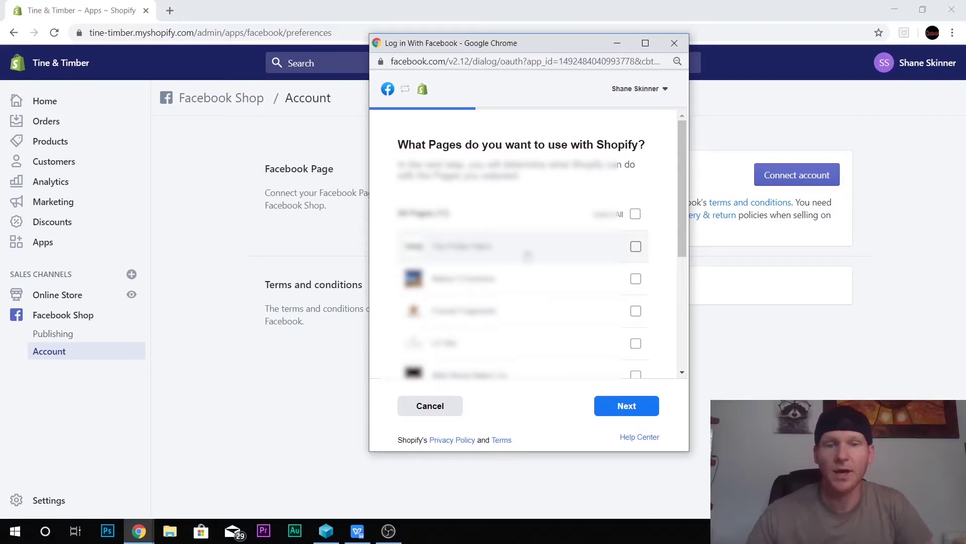
{"action": "scroll", "coordinate": [528, 256], "scroll_direction": "down", "scroll_amount": 4}
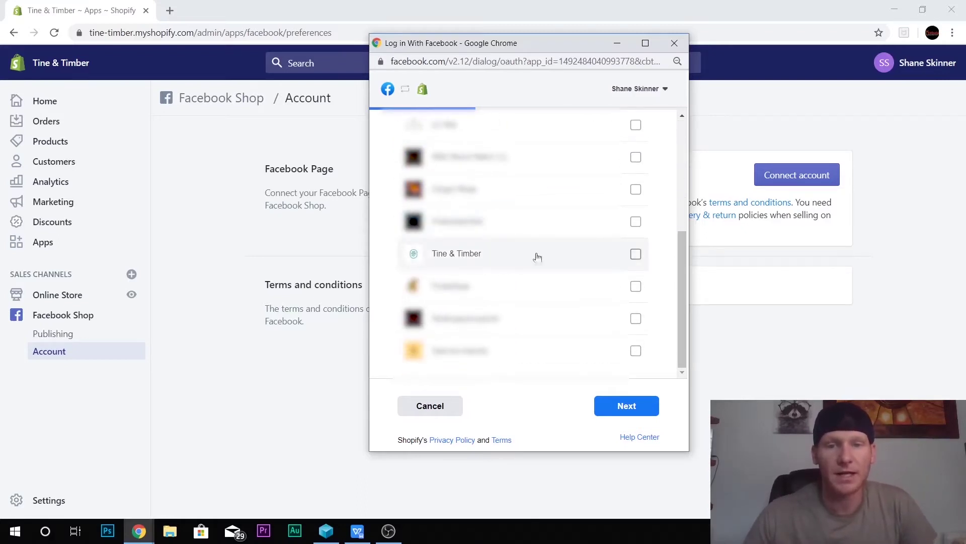
{"action": "left_click", "coordinate": [636, 254]}
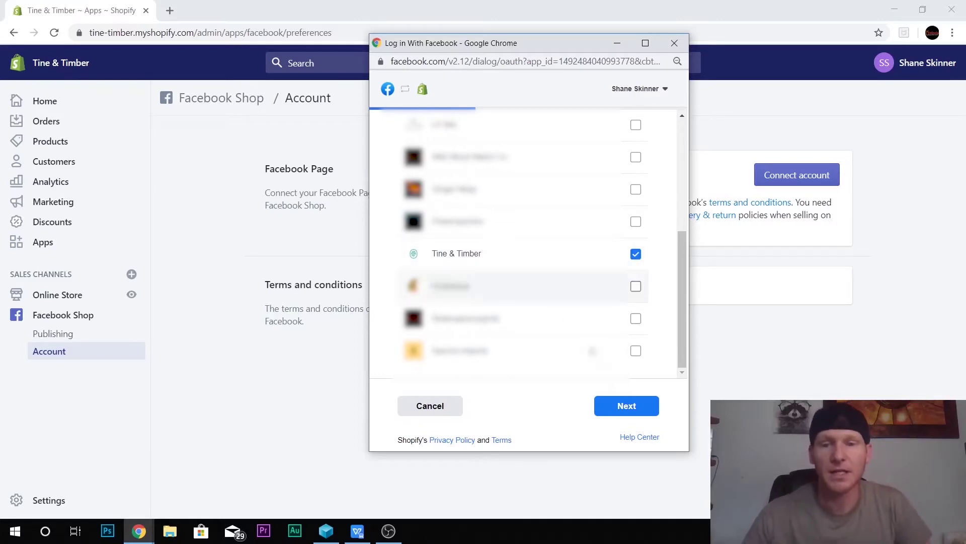
{"action": "left_click", "coordinate": [632, 408]}
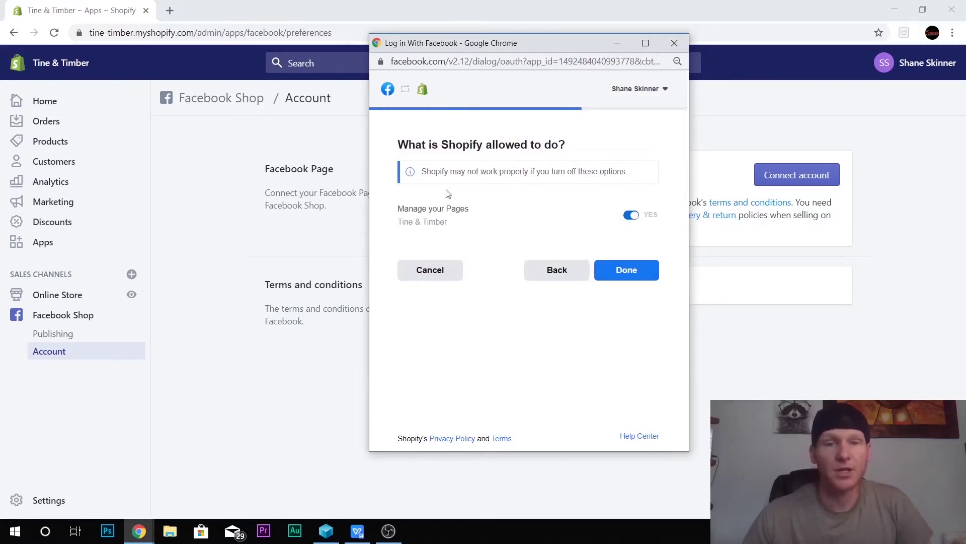
{"action": "left_click", "coordinate": [631, 273]}
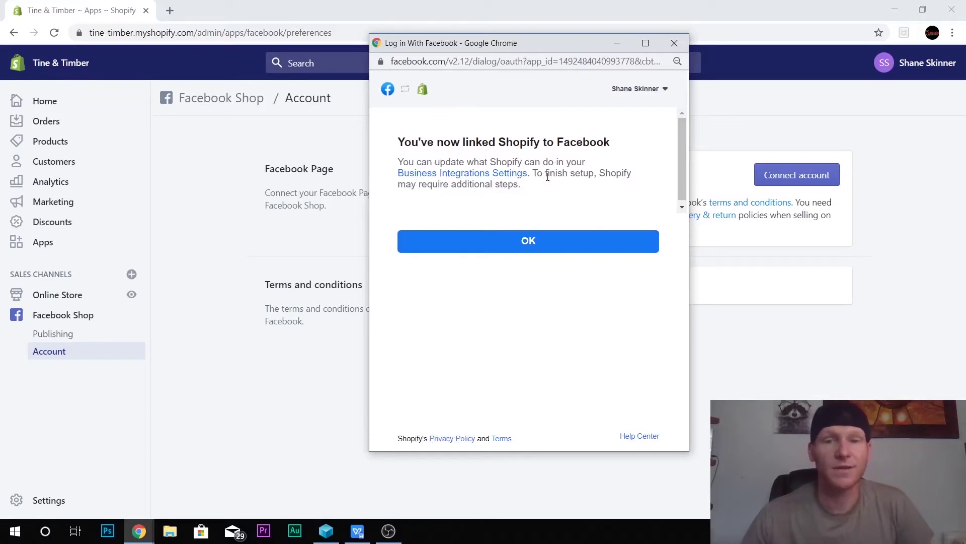
Step: Dismiss the linked confirmation and accept Facebook's commerce terms for the Tine & Timber page
{"action": "left_click", "coordinate": [545, 252]}
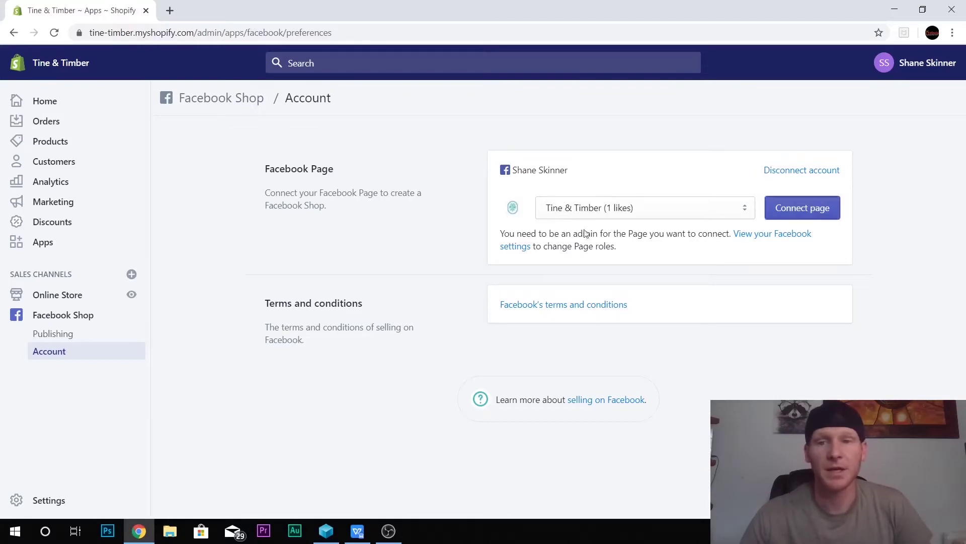
{"action": "left_click", "coordinate": [803, 207]}
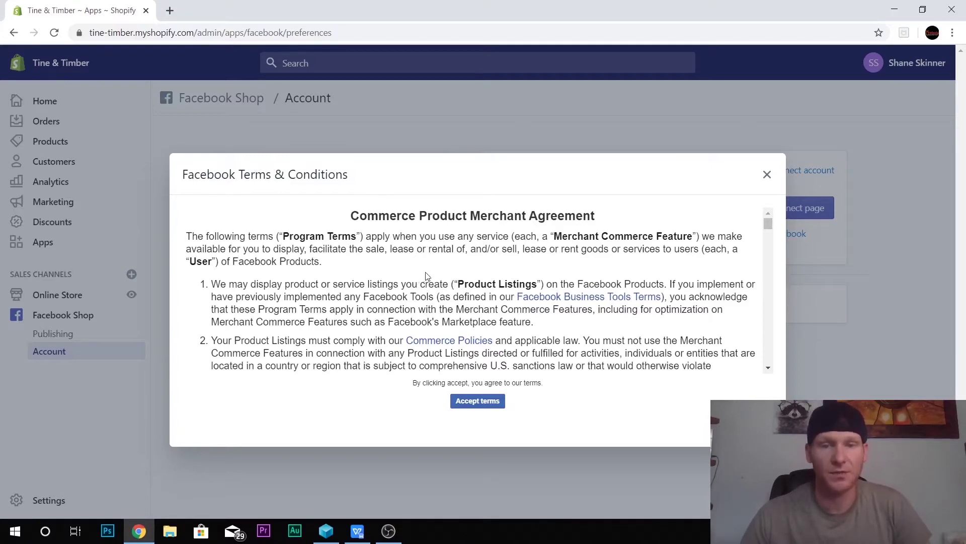
{"action": "scroll", "coordinate": [446, 276], "scroll_direction": "down", "scroll_amount": 20}
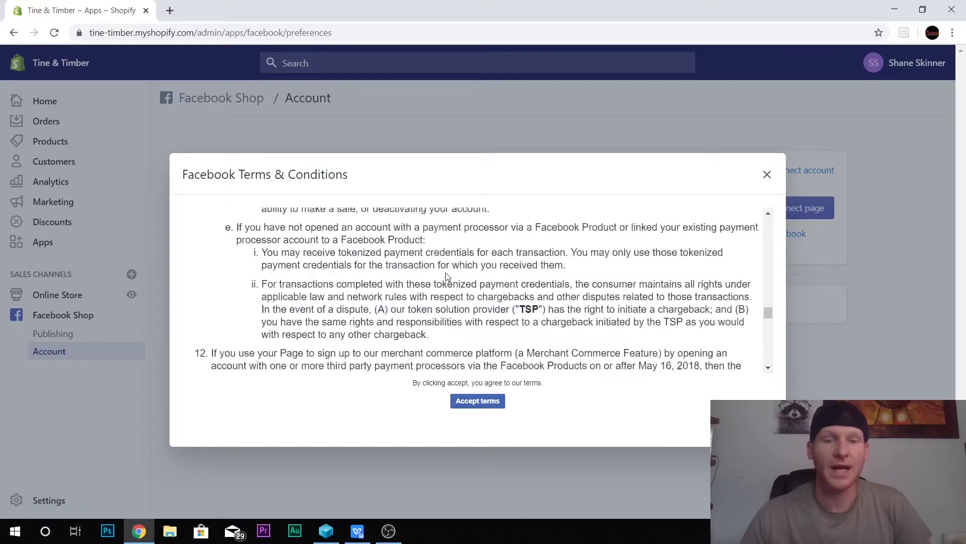
{"action": "scroll", "coordinate": [446, 276], "scroll_direction": "down", "scroll_amount": 10}
{"action": "left_click", "coordinate": [478, 401]}
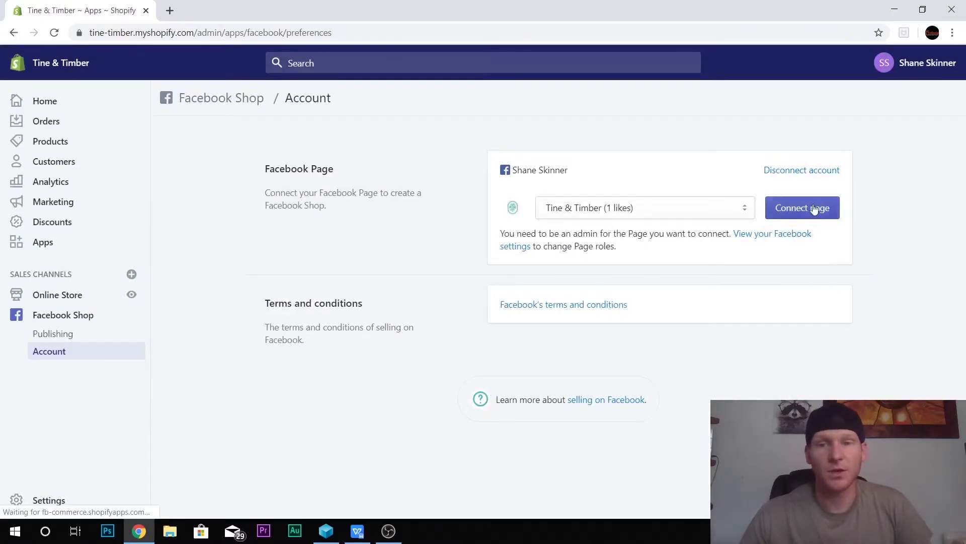
Step: Connect the Tine & Timber page so the shop goes under Facebook review
{"action": "left_click", "coordinate": [816, 208]}
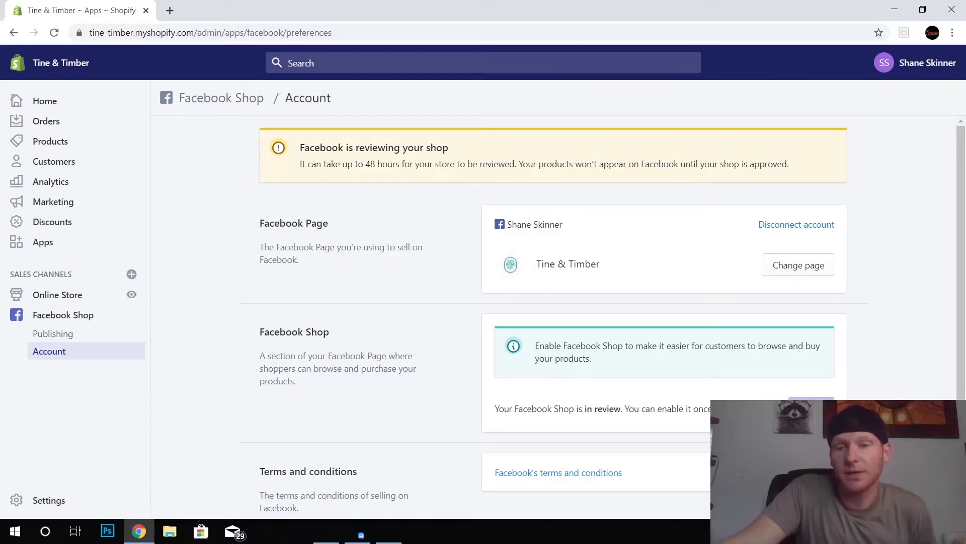
{"action": "scroll", "coordinate": [626, 352], "scroll_direction": "down", "scroll_amount": 2}
{"action": "scroll", "coordinate": [579, 341], "scroll_direction": "up", "scroll_amount": 2}
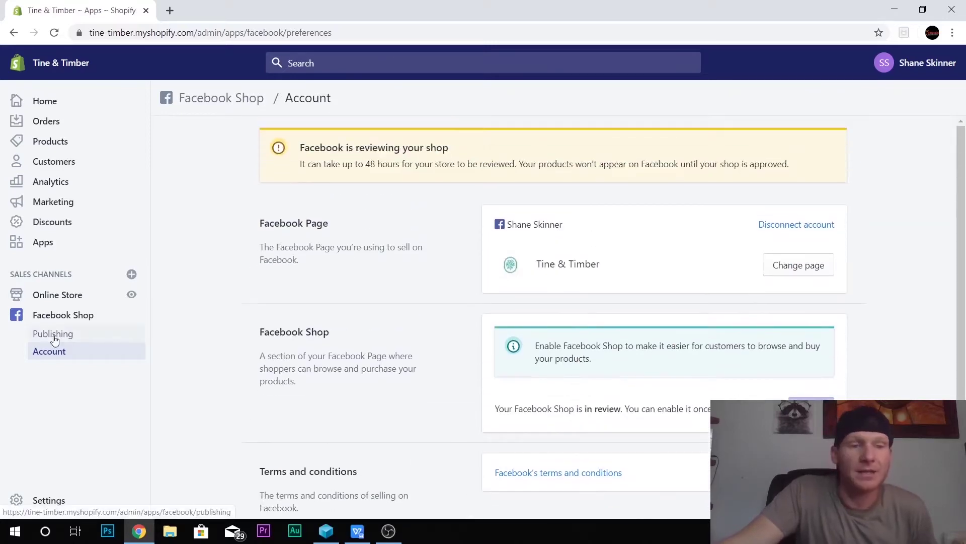
Step: Choose Instagram from the Add sales channel list and confirm adding it
{"action": "left_click", "coordinate": [131, 274]}
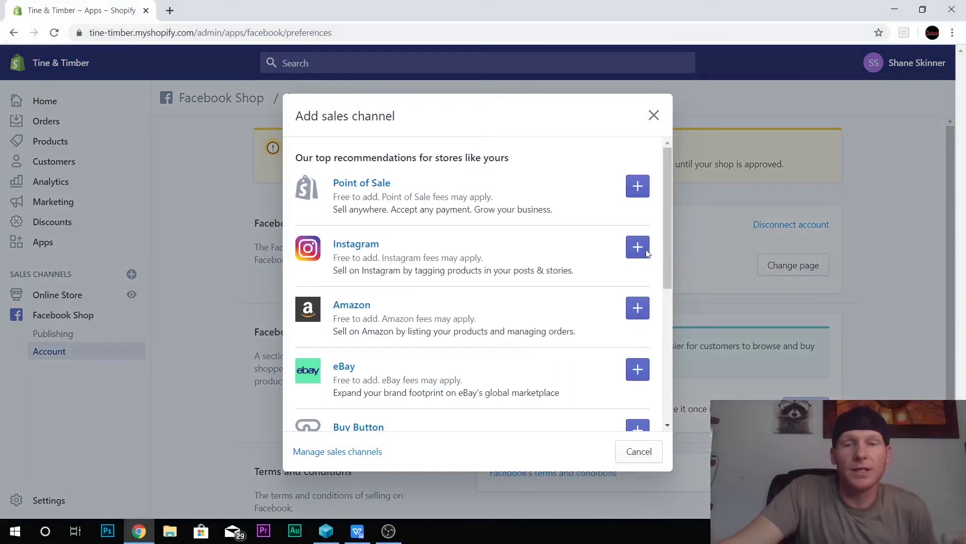
{"action": "left_click", "coordinate": [638, 247]}
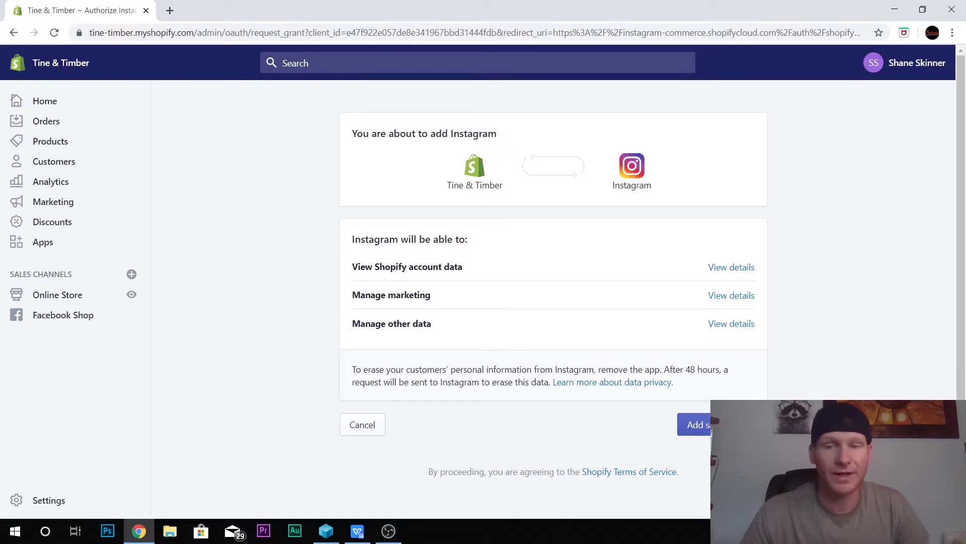
{"action": "left_click", "coordinate": [695, 424]}
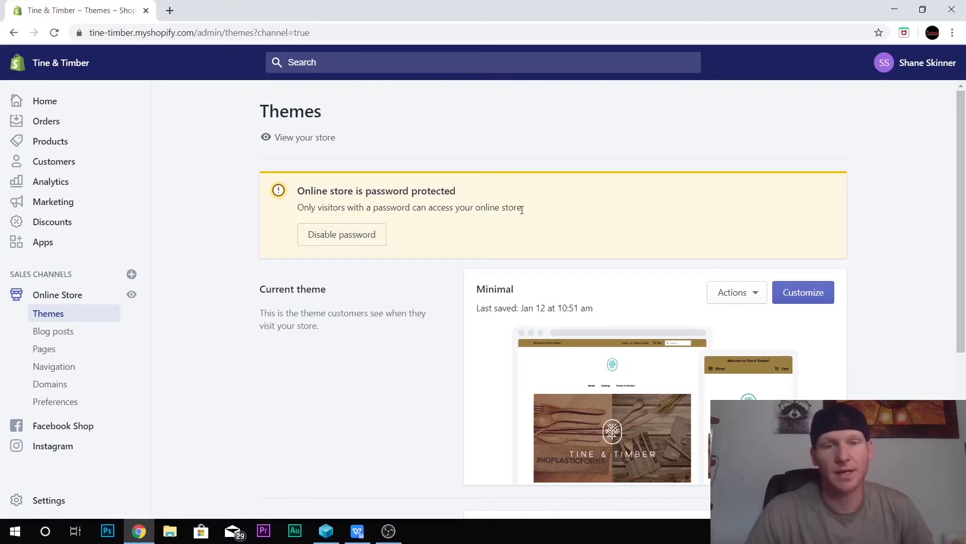
Step: Uncheck Enable password in Preferences and save so the store goes live, then open the Instagram channel
{"action": "left_click", "coordinate": [338, 241]}
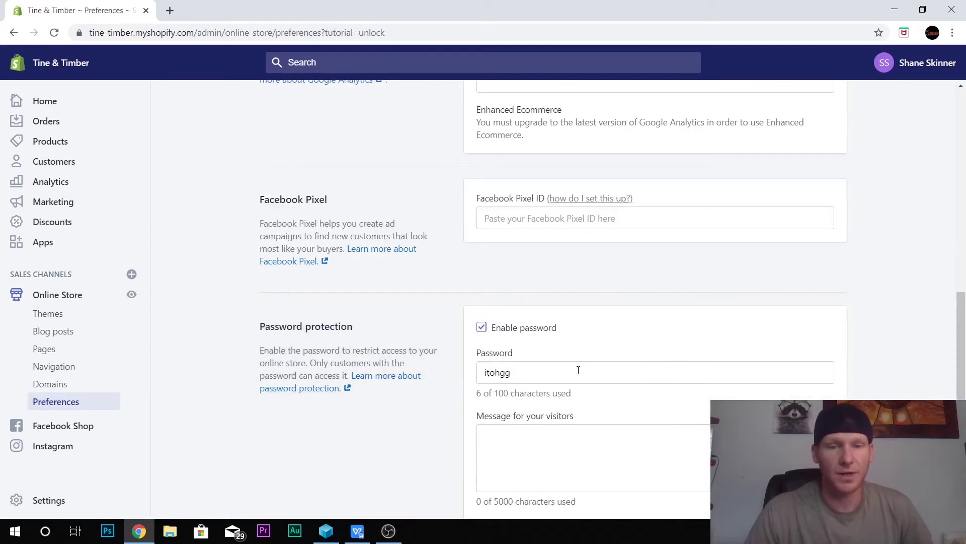
{"action": "left_click", "coordinate": [482, 328]}
{"action": "left_click", "coordinate": [836, 67]}
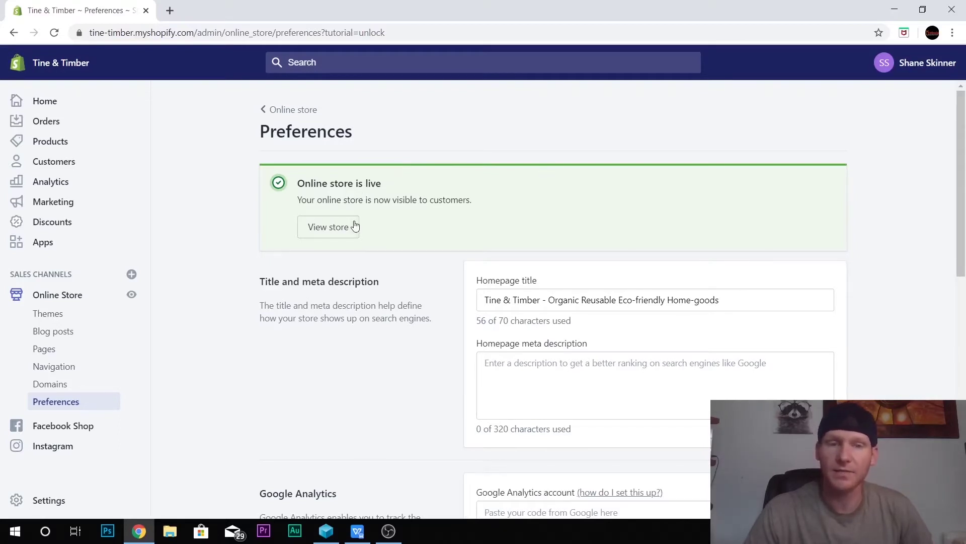
{"action": "scroll", "coordinate": [456, 279], "scroll_direction": "down", "scroll_amount": 3}
{"action": "scroll", "coordinate": [443, 279], "scroll_direction": "up", "scroll_amount": 3}
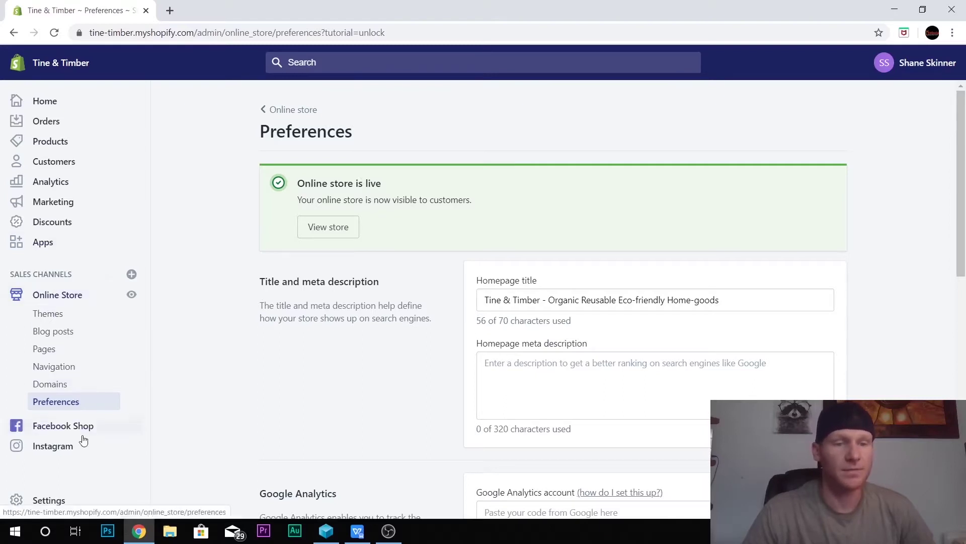
{"action": "left_click", "coordinate": [56, 447]}
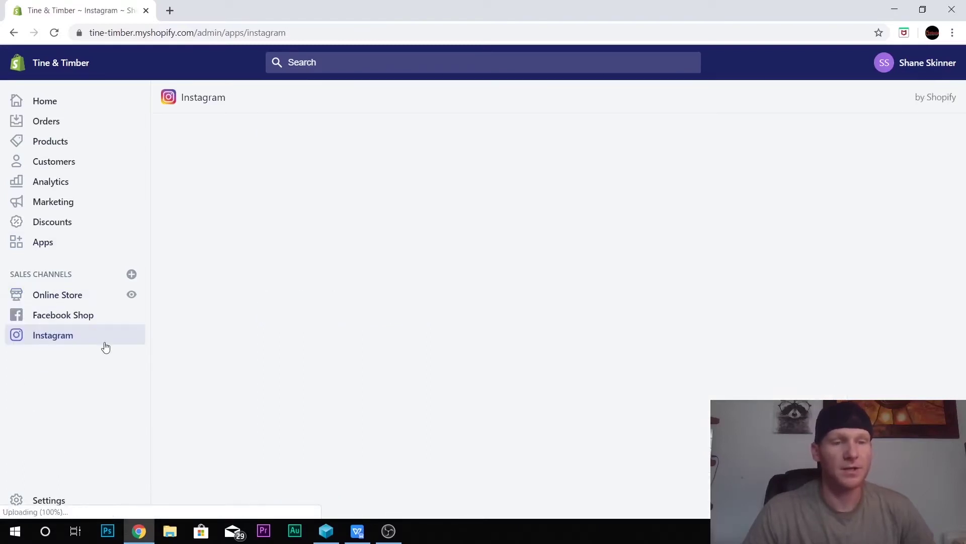
Step: Connect the Instagram channel to Facebook, continuing with the previously linked account settings
{"action": "left_click", "coordinate": [346, 337]}
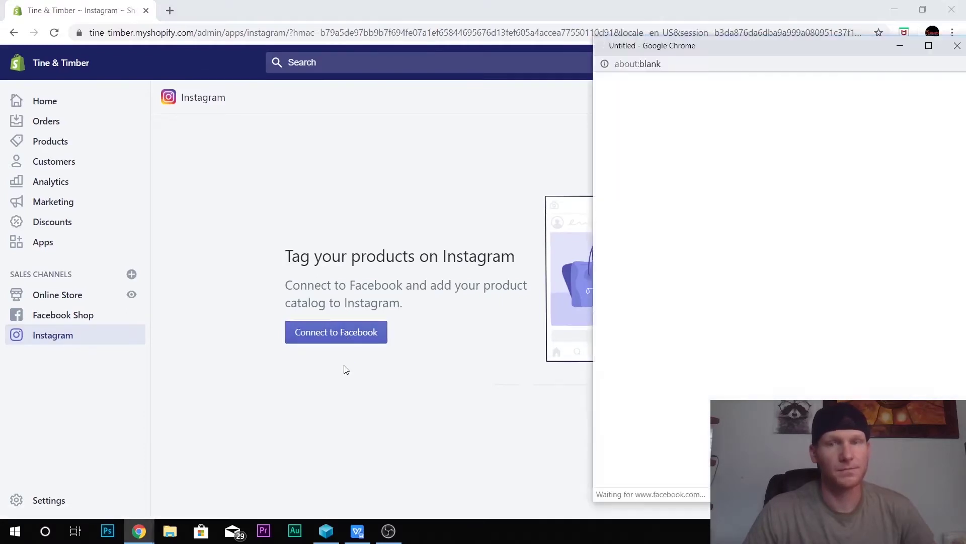
{"action": "left_click_drag", "start_coordinate": [785, 75], "coordinate": [466, 31]}
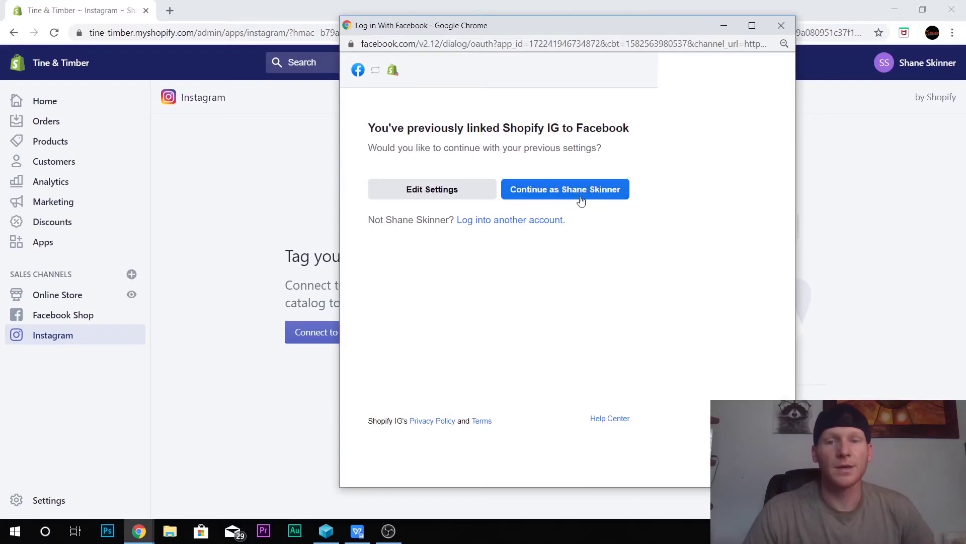
{"action": "left_click", "coordinate": [578, 196]}
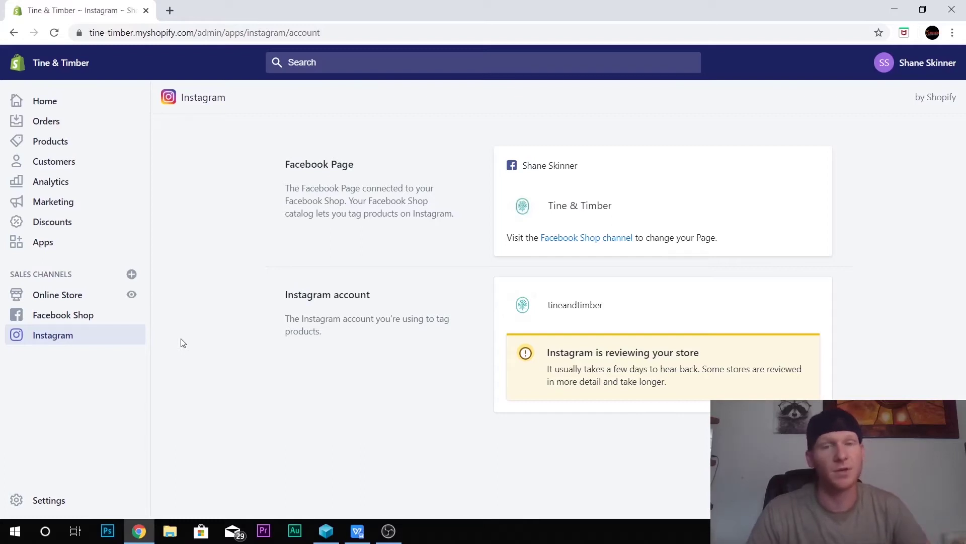
Step: Open the Add sales channel list and choose eBay
{"action": "left_click", "coordinate": [131, 274]}
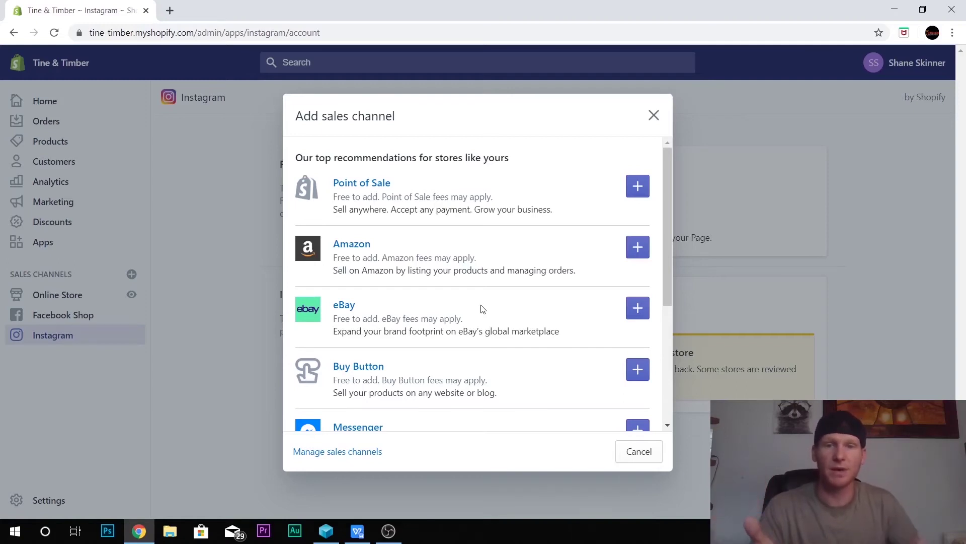
{"action": "left_click", "coordinate": [637, 308]}
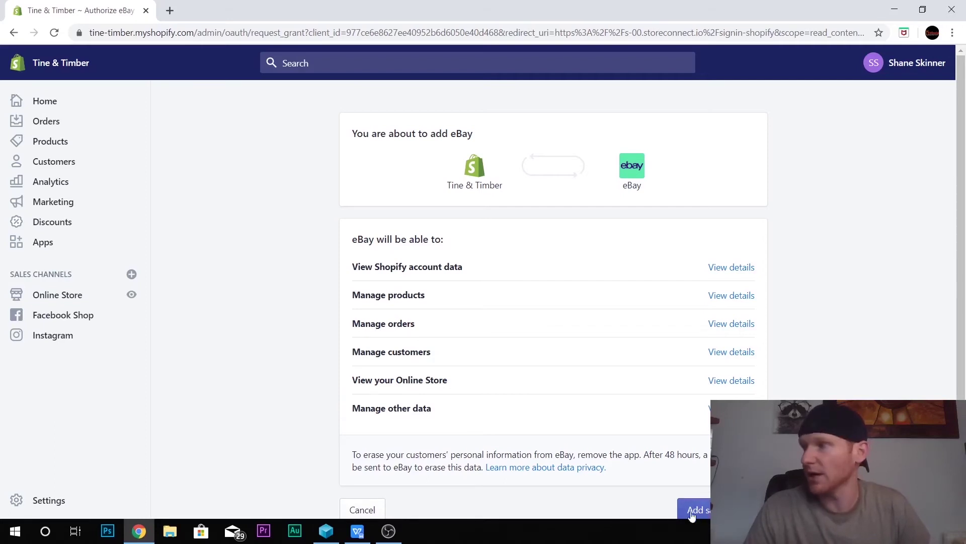
Step: Review eBay's requested permissions and add eBay as a sales channel
{"action": "left_click", "coordinate": [799, 388]}
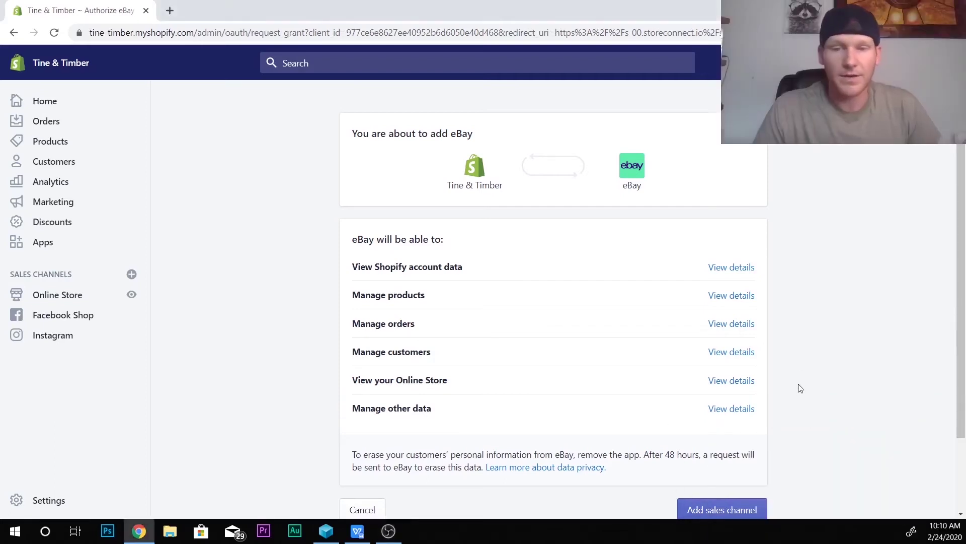
{"action": "scroll", "coordinate": [779, 423], "scroll_direction": "down", "scroll_amount": 2}
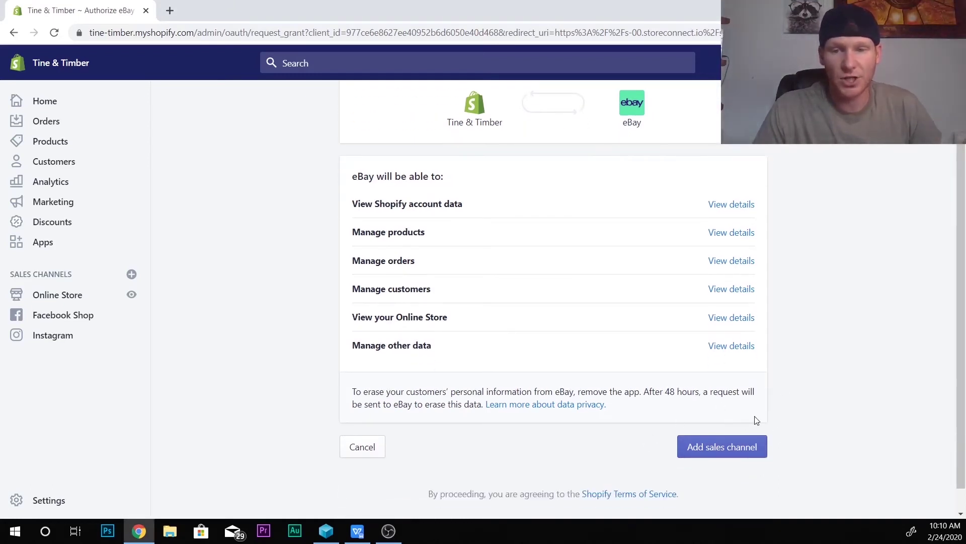
{"action": "left_click", "coordinate": [722, 453]}
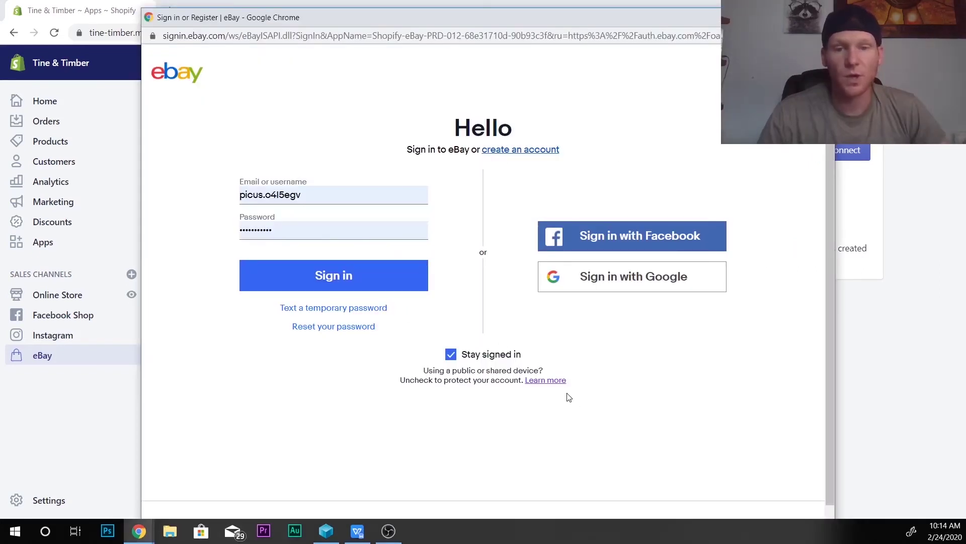
Step: Start registering a new eBay business account, beginning with the legal business name
{"action": "left_click", "coordinate": [521, 151]}
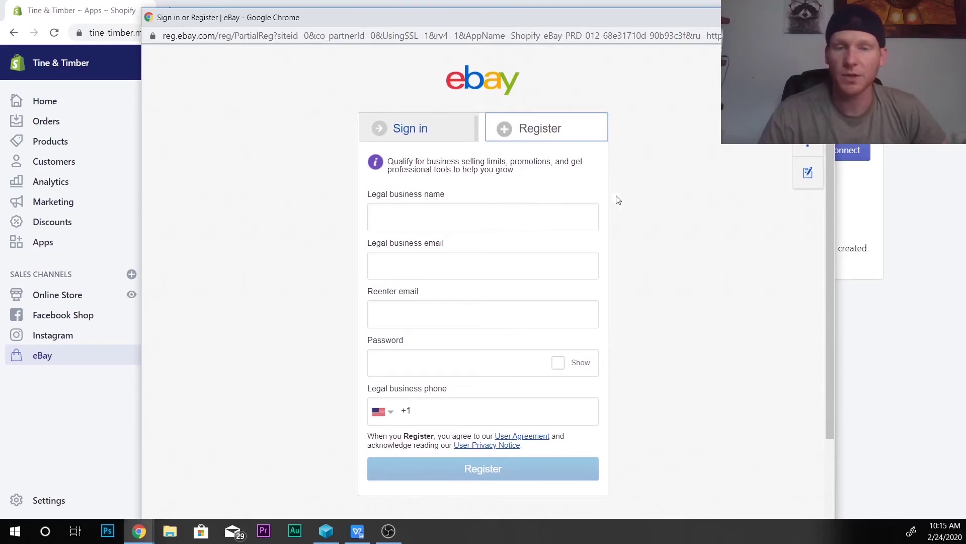
{"action": "left_click", "coordinate": [526, 217]}
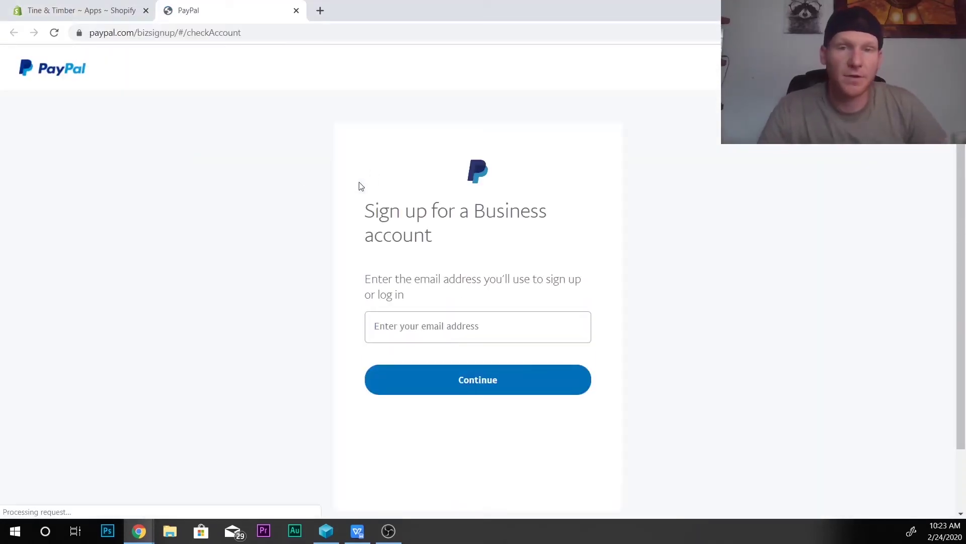
Step: Enter the business email address on the PayPal sign-up form, then close the PayPal tab
{"action": "left_click", "coordinate": [514, 335]}
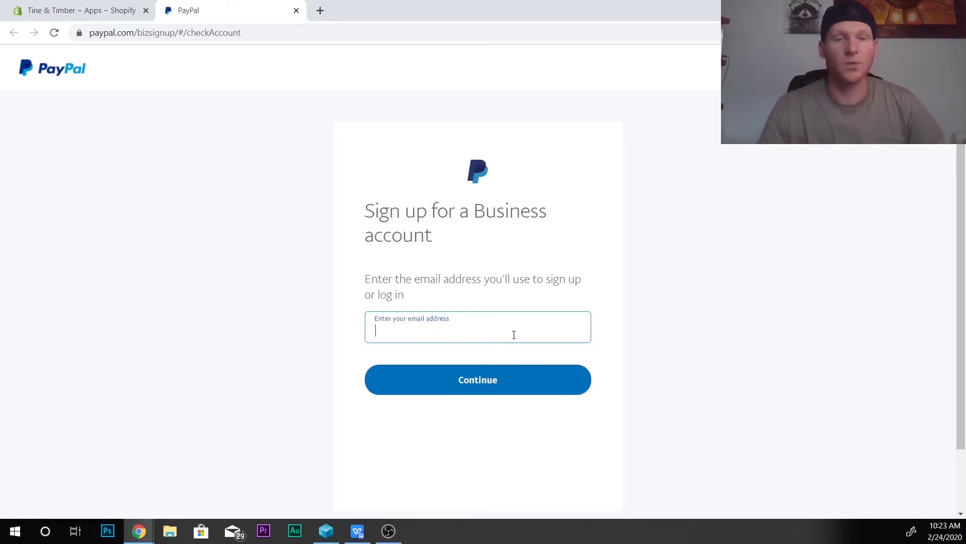
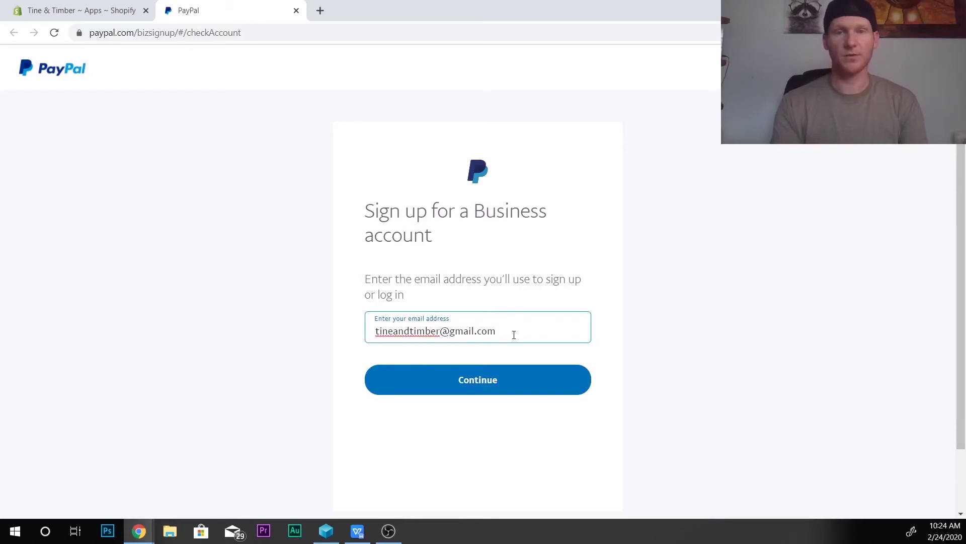
{"action": "key", "text": "ctrl+w"}
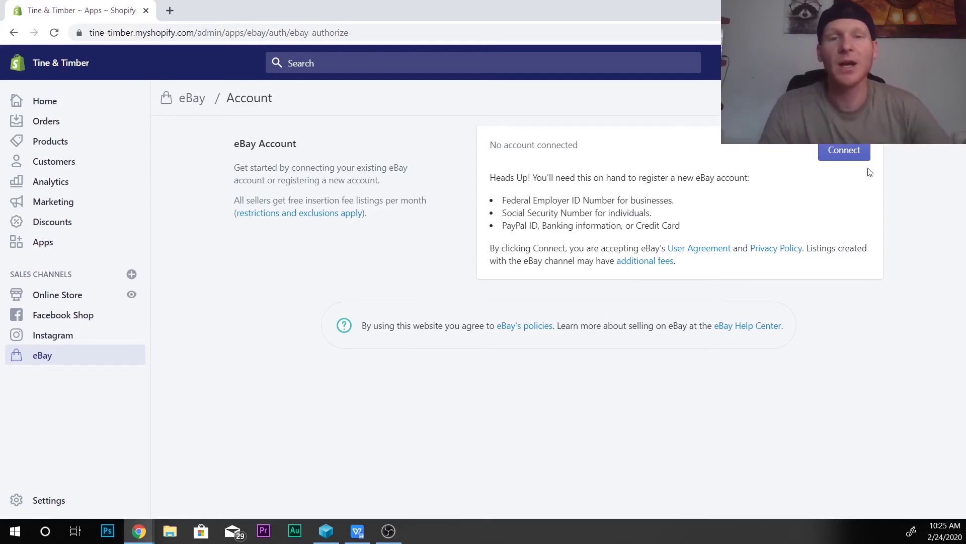
Step: Reopen the Add sales channel list and scroll down to Messenger
{"action": "left_click", "coordinate": [126, 277]}
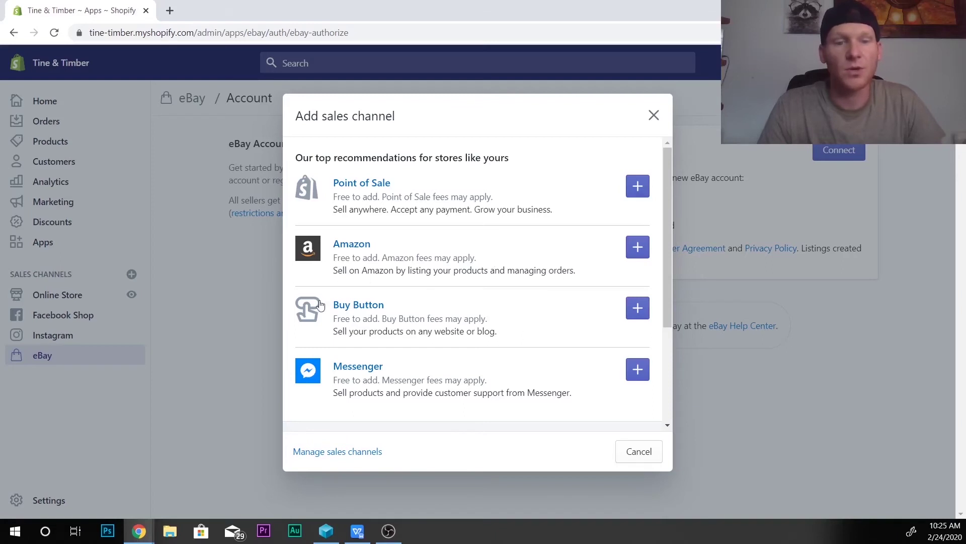
{"action": "scroll", "coordinate": [456, 320], "scroll_direction": "down", "scroll_amount": 1}
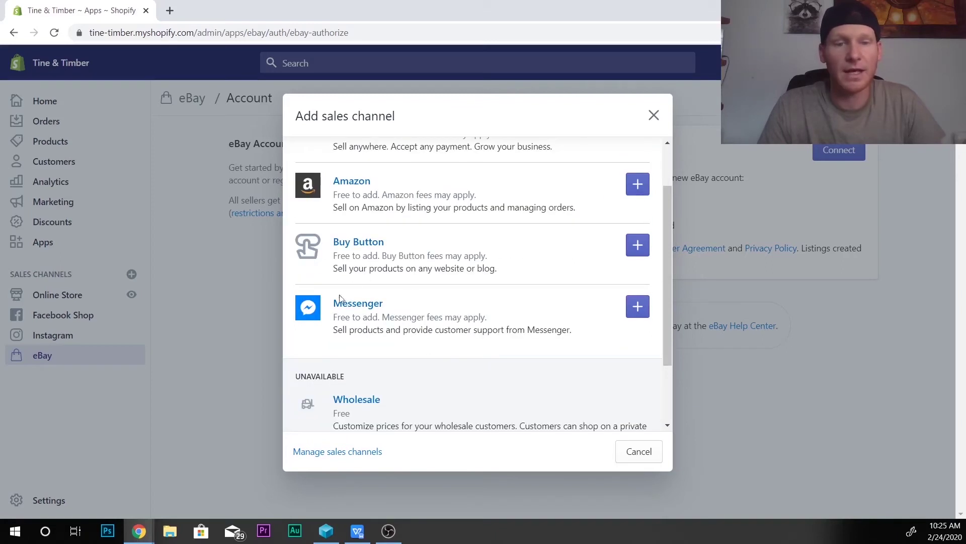
Step: Add Messenger as a sales channel, approve its permissions, and link a Facebook account
{"action": "left_click", "coordinate": [637, 306]}
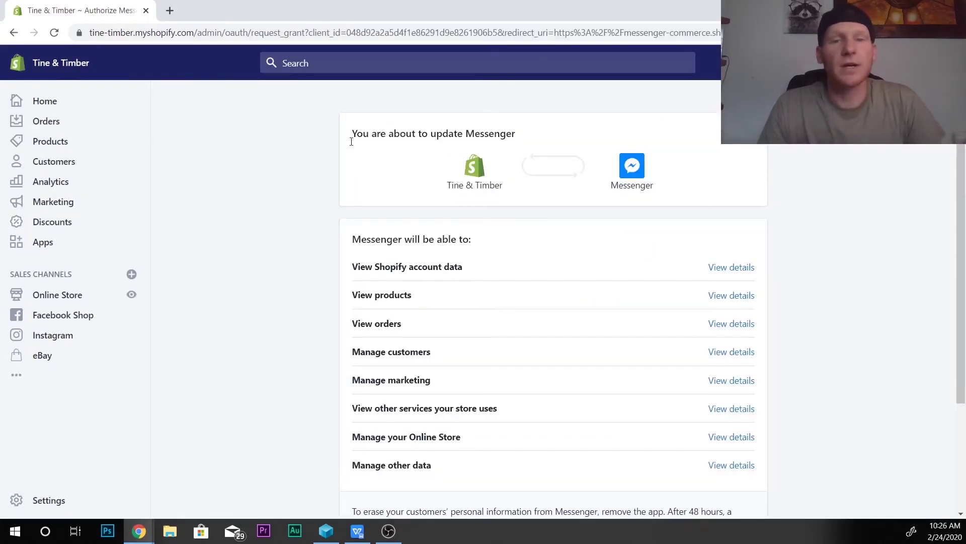
{"action": "scroll", "coordinate": [544, 357], "scroll_direction": "down", "scroll_amount": 1}
{"action": "scroll", "coordinate": [558, 245], "scroll_direction": "down", "scroll_amount": 2}
{"action": "left_click", "coordinate": [716, 421]}
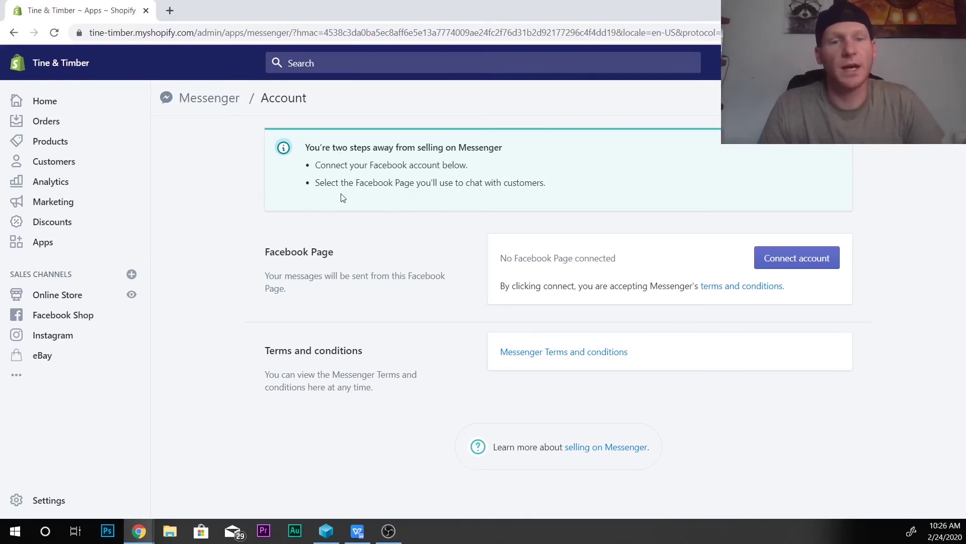
{"action": "left_click", "coordinate": [800, 260]}
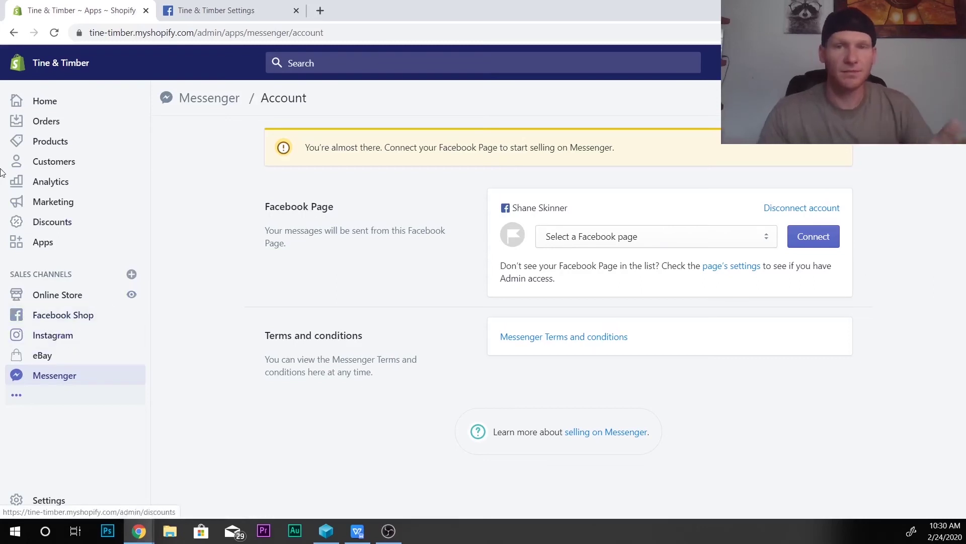
Step: Browse the recommended channels in the Add sales channel list, then go to Manage sales channels
{"action": "left_click", "coordinate": [131, 274]}
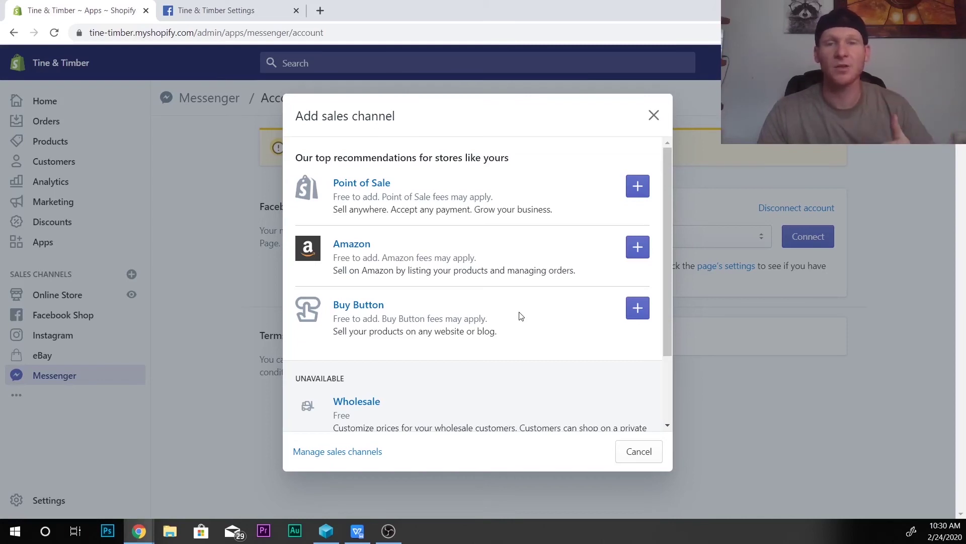
{"action": "scroll", "coordinate": [521, 316], "scroll_direction": "down", "scroll_amount": 2}
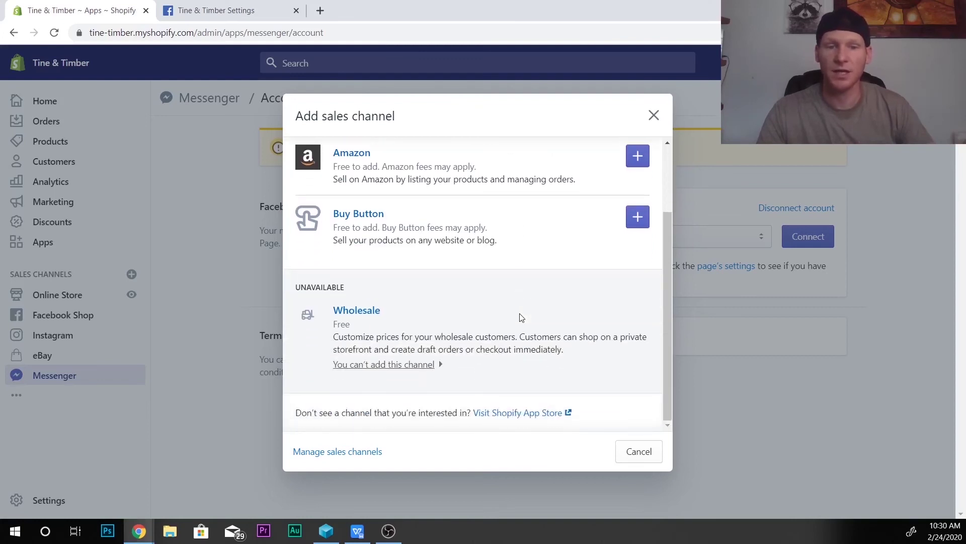
{"action": "scroll", "coordinate": [520, 316], "scroll_direction": "up", "scroll_amount": 3}
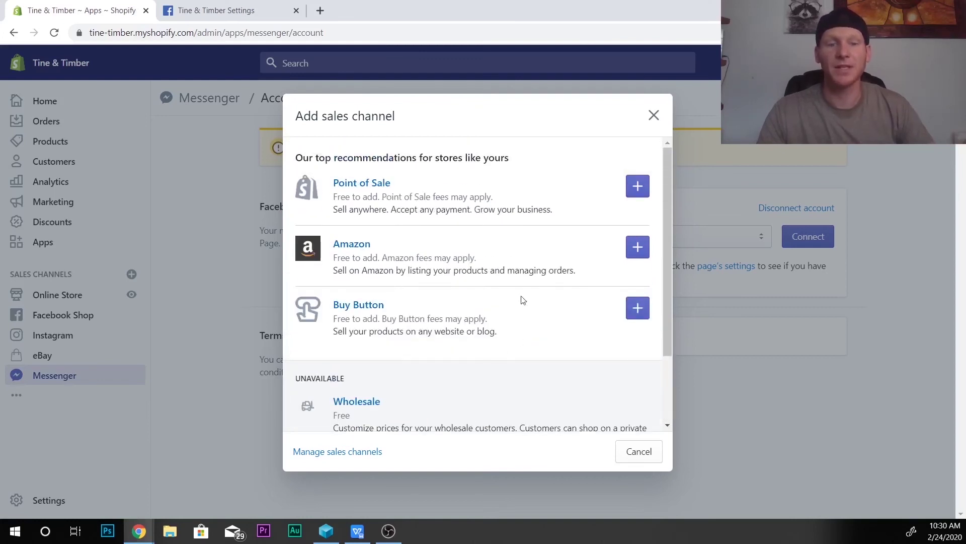
{"action": "left_click", "coordinate": [354, 452]}
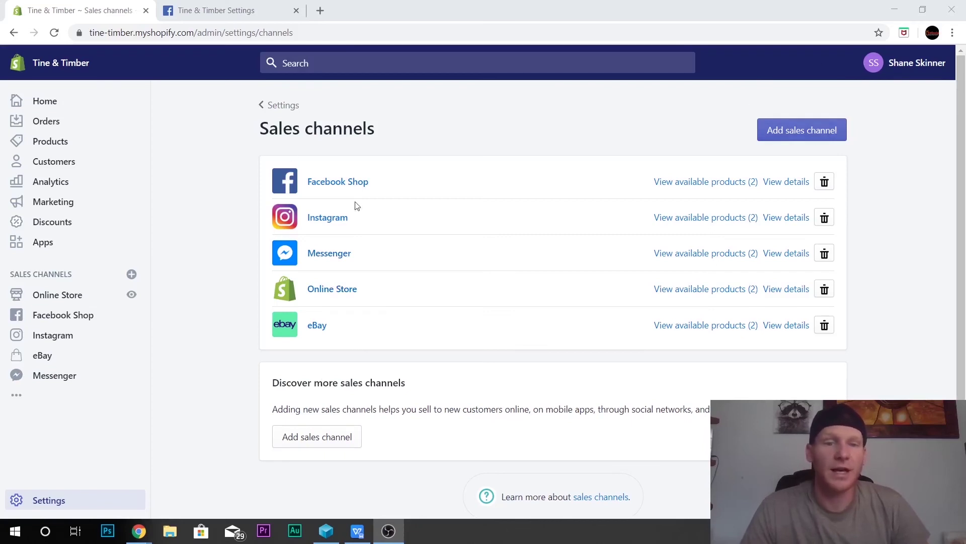
Step: Review Facebook Shop, Instagram, Messenger, Online Store and eBay, each with 2 products
{"action": "left_click", "coordinate": [515, 360]}
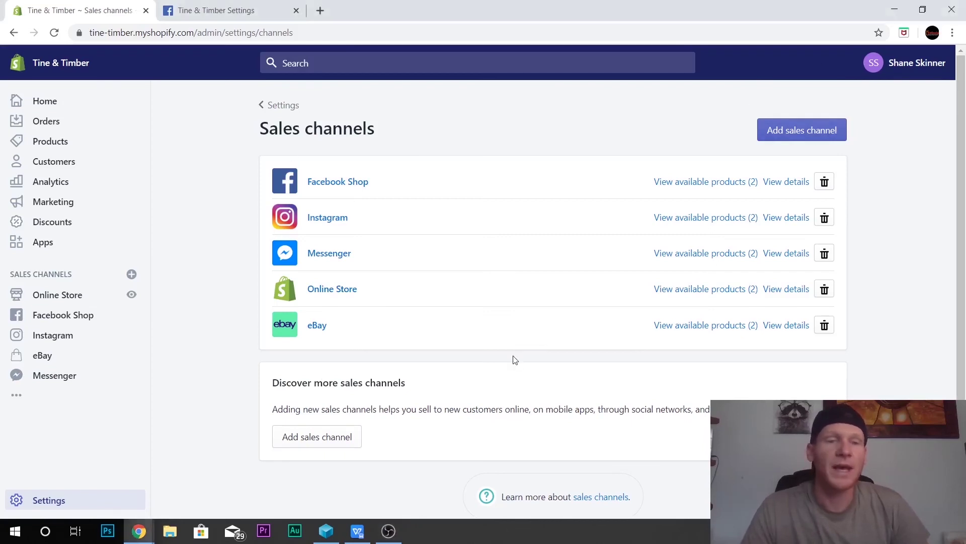